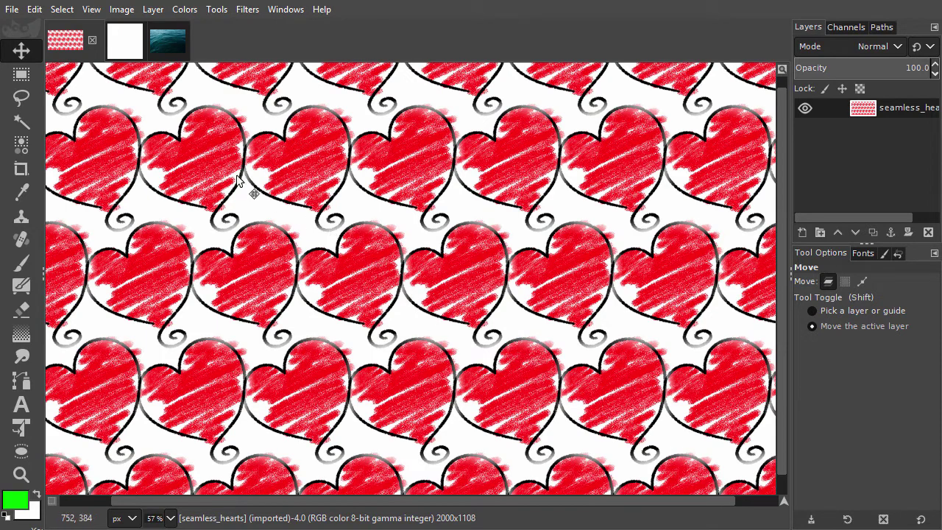
Add a Patterns tab to the Layers dock beside the blank white image
{"action": "left_click", "coordinate": [125, 40]}
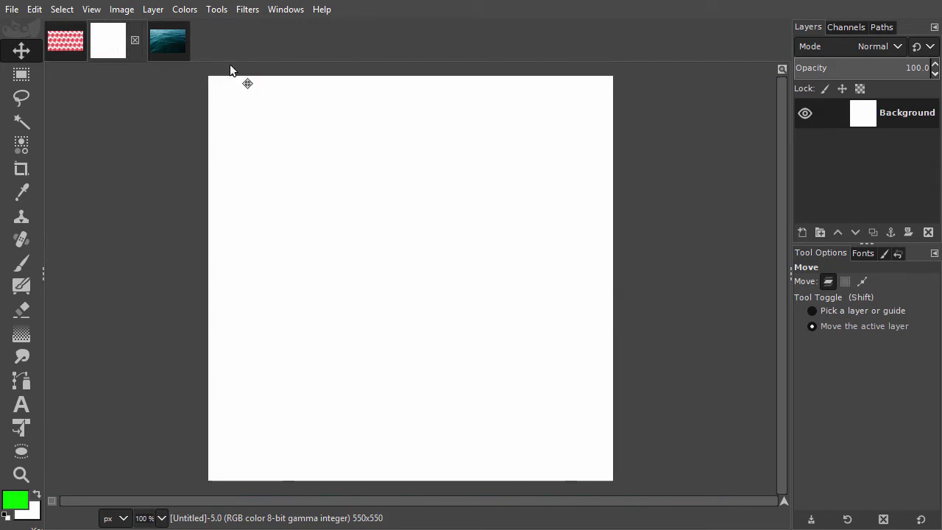
{"action": "left_click", "coordinate": [932, 27]}
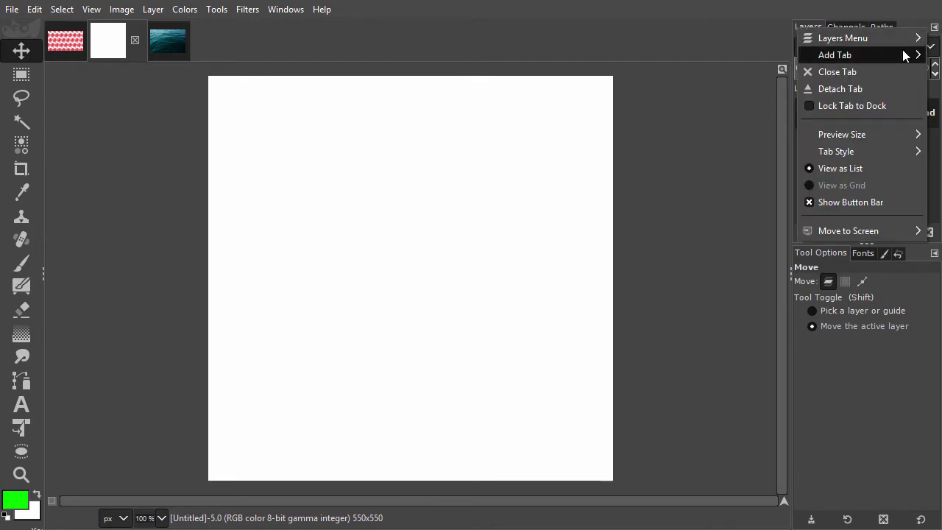
{"action": "mouse_move", "coordinate": [861, 54]}
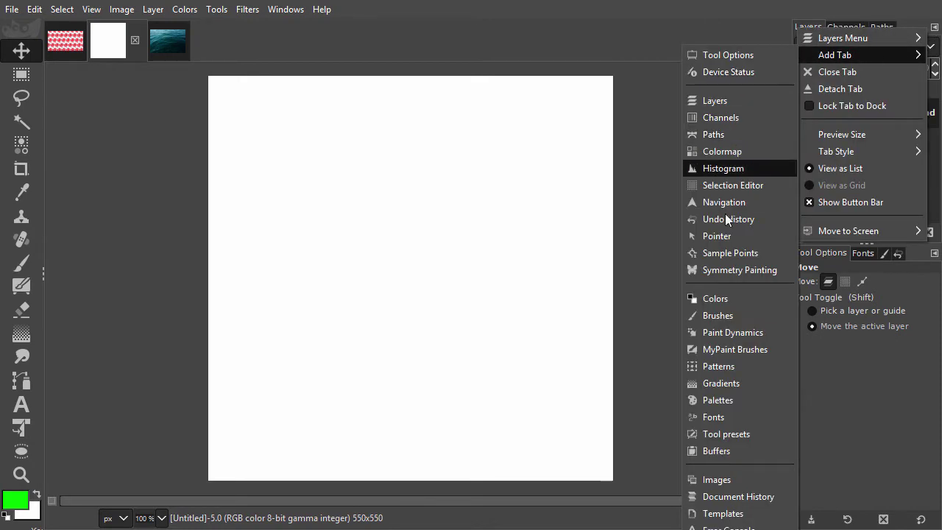
{"action": "left_click", "coordinate": [742, 367]}
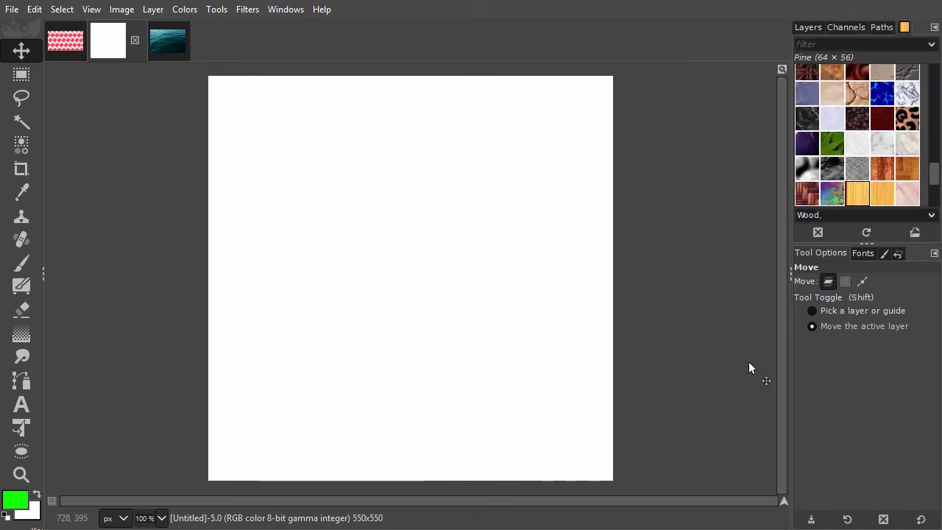
Enlarge the Patterns panel and fill the canvas with the blue-and-teal Qbert cube pattern
{"action": "left_click_drag", "start_coordinate": [865, 242], "coordinate": [848, 373]}
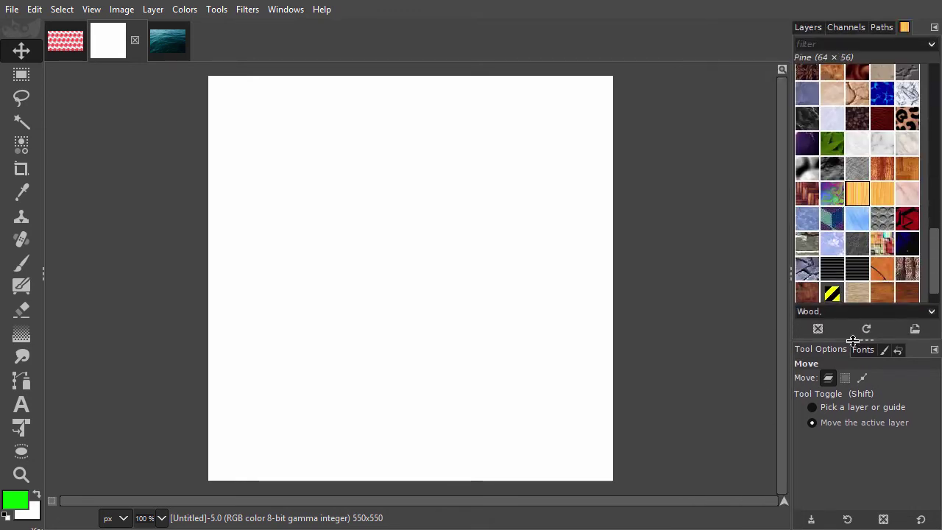
{"action": "left_click", "coordinate": [830, 225]}
{"action": "left_click_drag", "start_coordinate": [829, 225], "coordinate": [592, 243]}
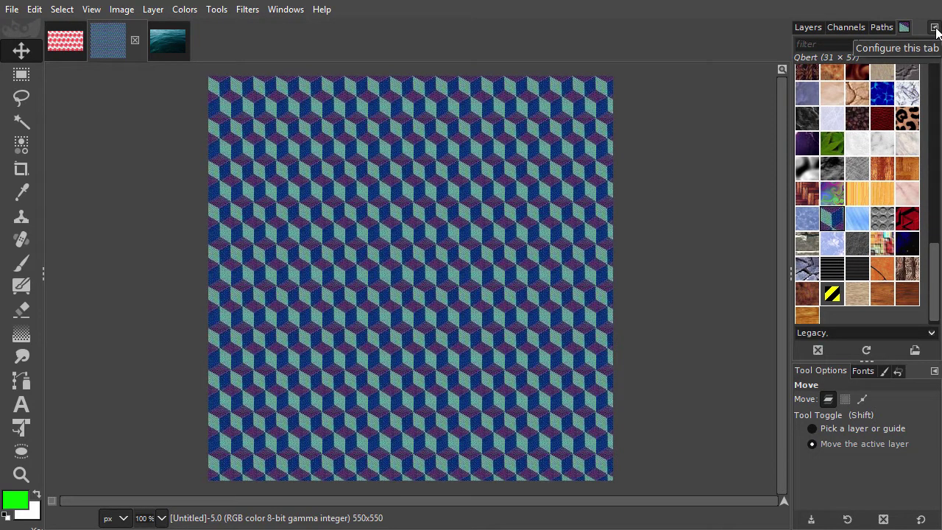
Show patterns as Enormous previews in a widened panel and scroll through wood, stone and metal textures
{"action": "left_click", "coordinate": [935, 28]}
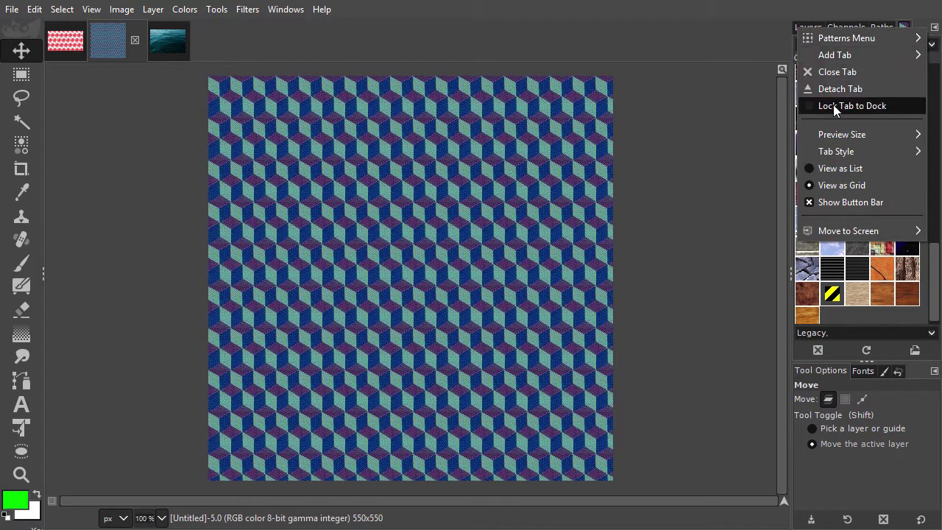
{"action": "mouse_move", "coordinate": [842, 134]}
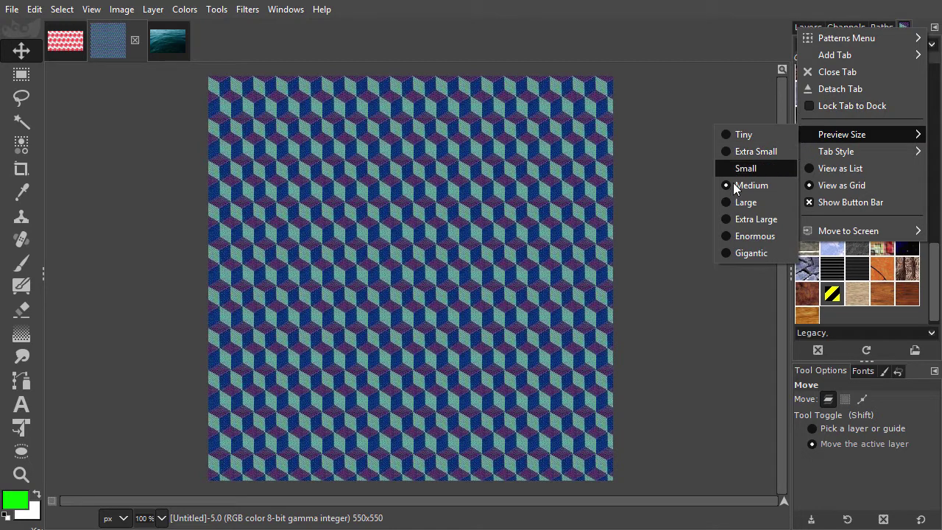
{"action": "left_click", "coordinate": [750, 239]}
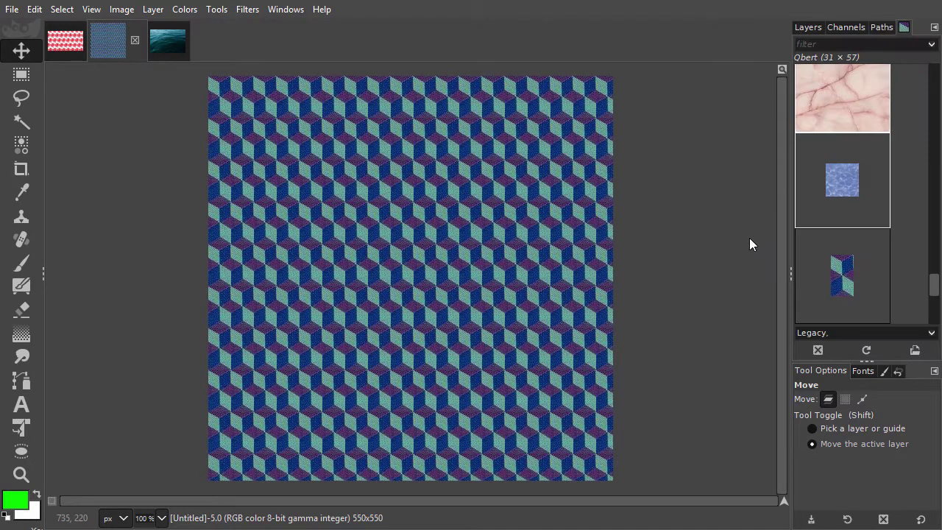
{"action": "left_click_drag", "start_coordinate": [789, 241], "coordinate": [625, 252]}
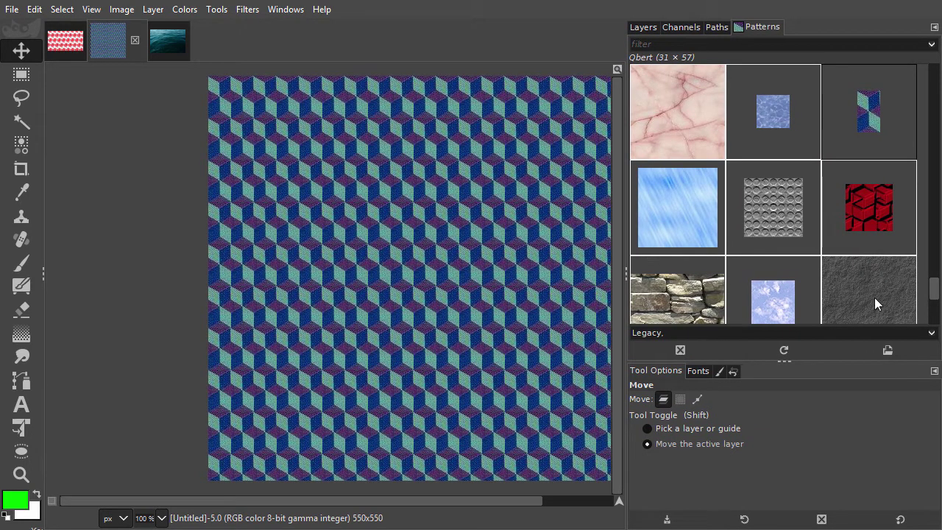
{"action": "mouse_move", "coordinate": [932, 297]}
{"action": "left_mouse_down"}
{"action": "mouse_move", "coordinate": [937, 311]}
{"action": "mouse_move", "coordinate": [933, 87]}
{"action": "left_mouse_up"}
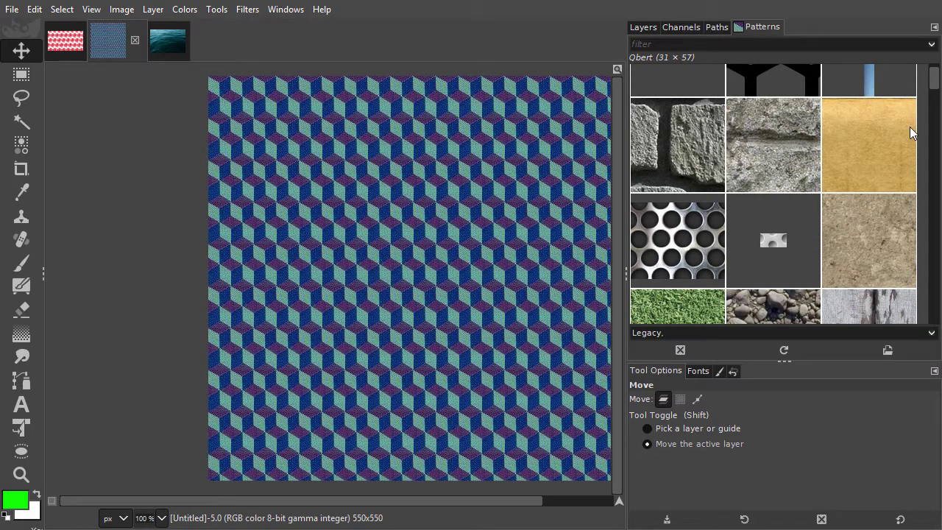
{"action": "mouse_move", "coordinate": [933, 85]}
{"action": "left_mouse_down"}
{"action": "mouse_move", "coordinate": [936, 317]}
{"action": "mouse_move", "coordinate": [929, 78]}
{"action": "mouse_move", "coordinate": [928, 145]}
{"action": "left_mouse_up"}
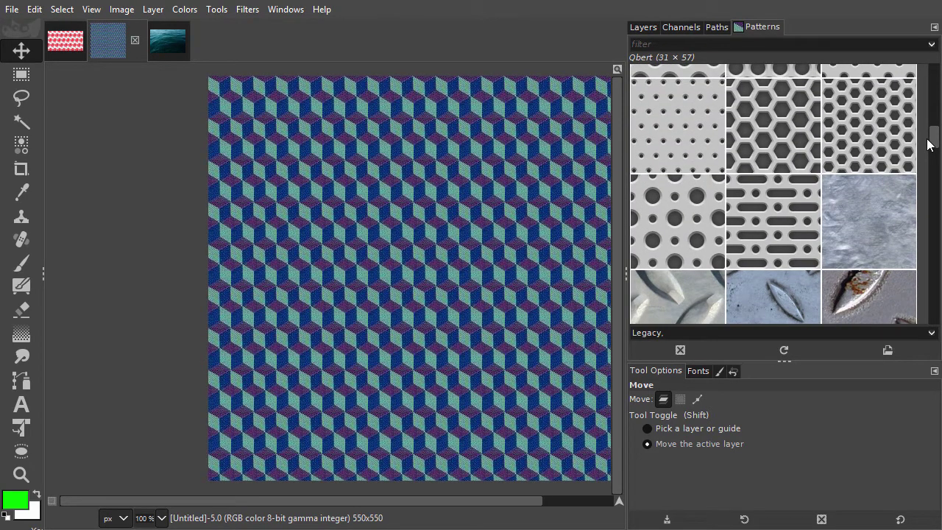
Return pattern previews to Medium size and narrow the right-hand dock
{"action": "left_click", "coordinate": [934, 27]}
{"action": "mouse_move", "coordinate": [841, 133]}
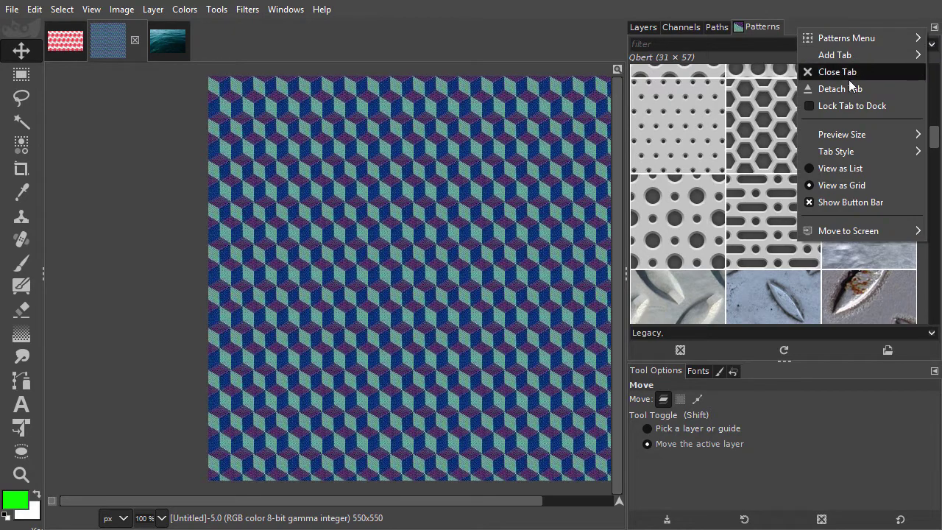
{"action": "left_click", "coordinate": [749, 185]}
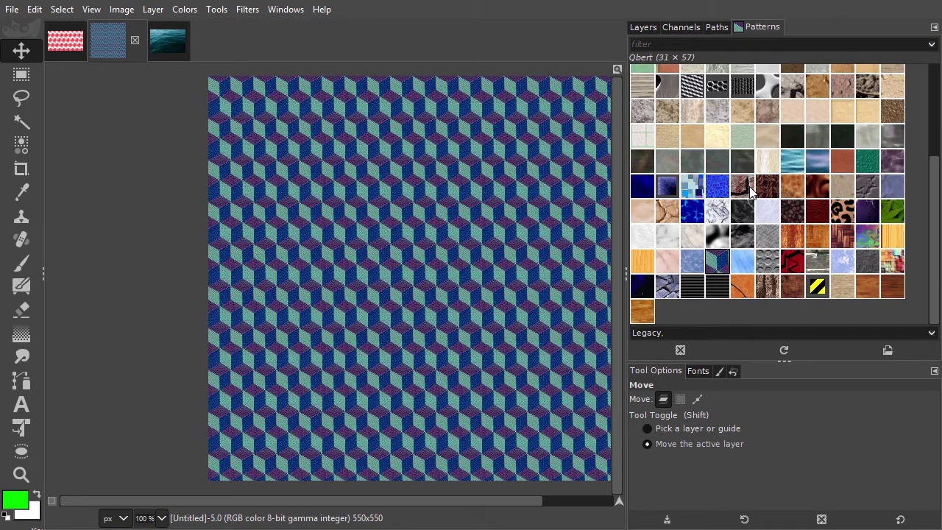
{"action": "left_click_drag", "start_coordinate": [936, 229], "coordinate": [905, 134]}
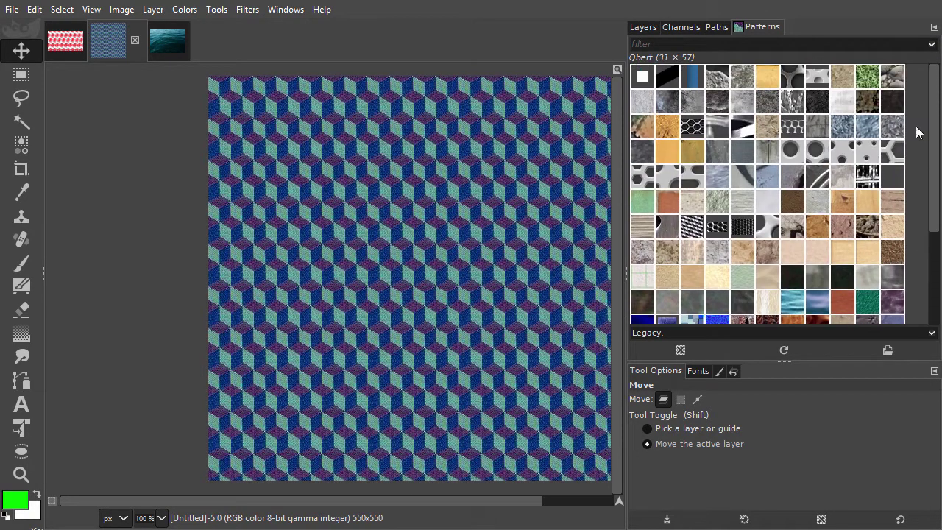
{"action": "left_click_drag", "start_coordinate": [627, 210], "coordinate": [666, 230]}
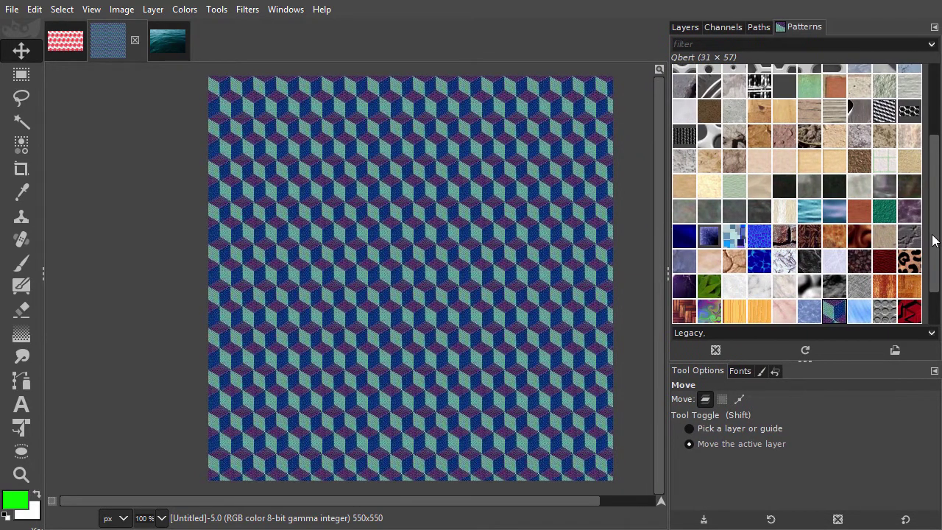
{"action": "left_click_drag", "start_coordinate": [934, 240], "coordinate": [937, 153]}
Fill the canvas with clean-mesh, then Grass_1, then soft-metal-mesh over the grass
{"action": "left_click_drag", "start_coordinate": [859, 82], "coordinate": [585, 168]}
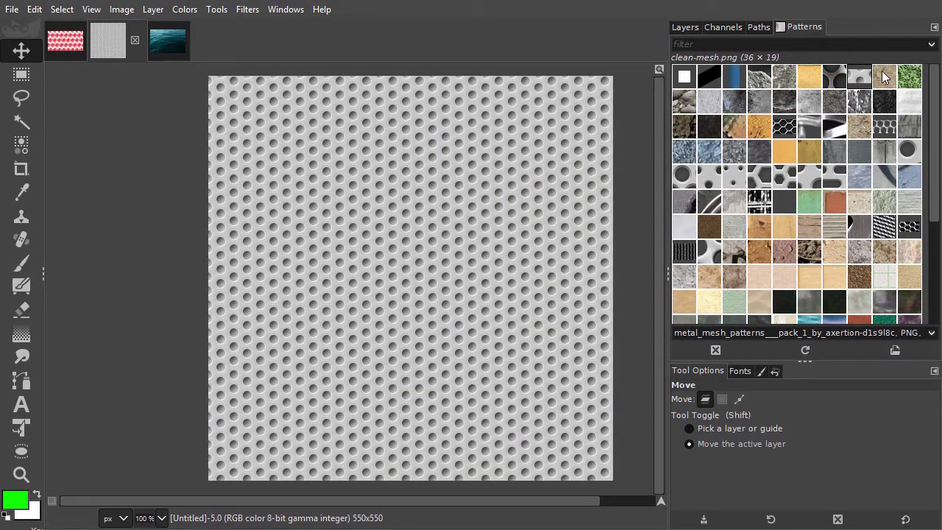
{"action": "left_click_drag", "start_coordinate": [910, 76], "coordinate": [575, 174]}
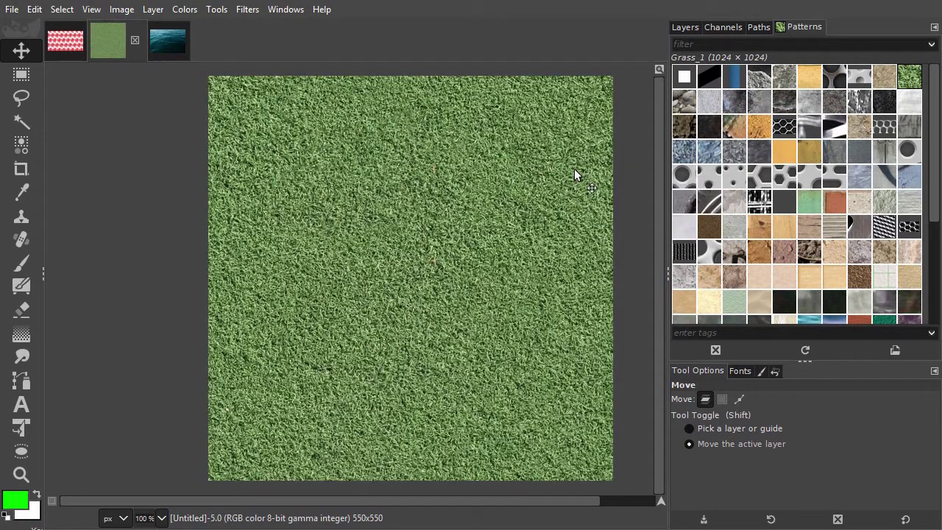
{"action": "left_click_drag", "start_coordinate": [711, 253], "coordinate": [576, 250]}
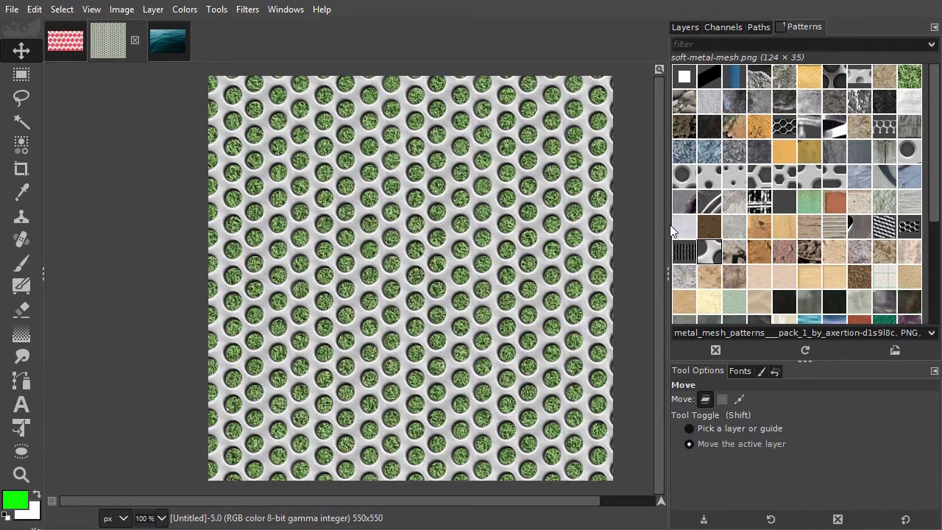
Fill the canvas with the Plywood_1 pattern, then the Muur_1 brick pattern
{"action": "left_click_drag", "start_coordinate": [759, 229], "coordinate": [588, 248]}
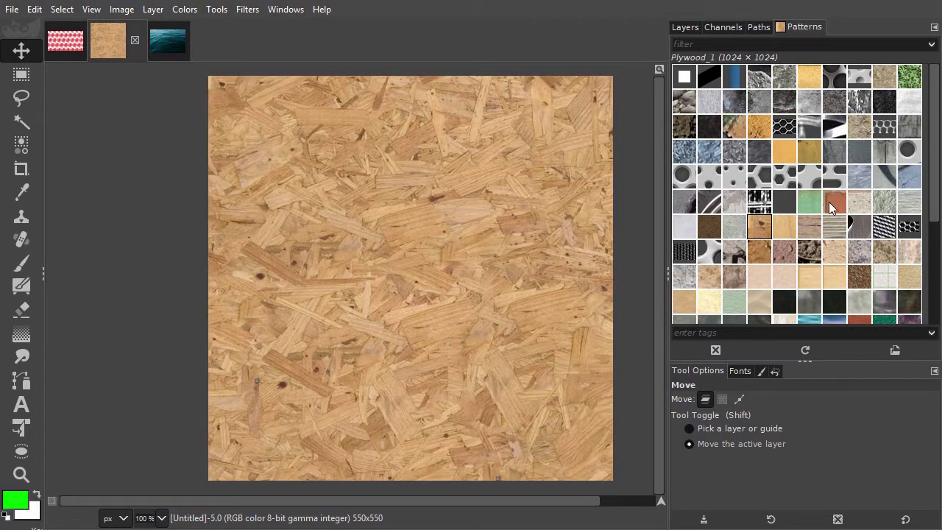
{"action": "left_click_drag", "start_coordinate": [832, 203], "coordinate": [638, 221]}
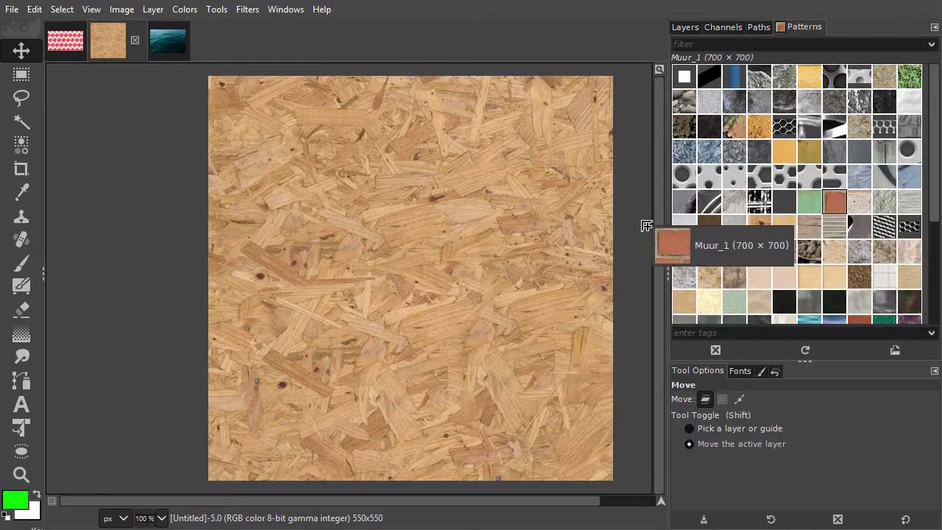
{"action": "left_click_drag", "start_coordinate": [638, 222], "coordinate": [586, 232]}
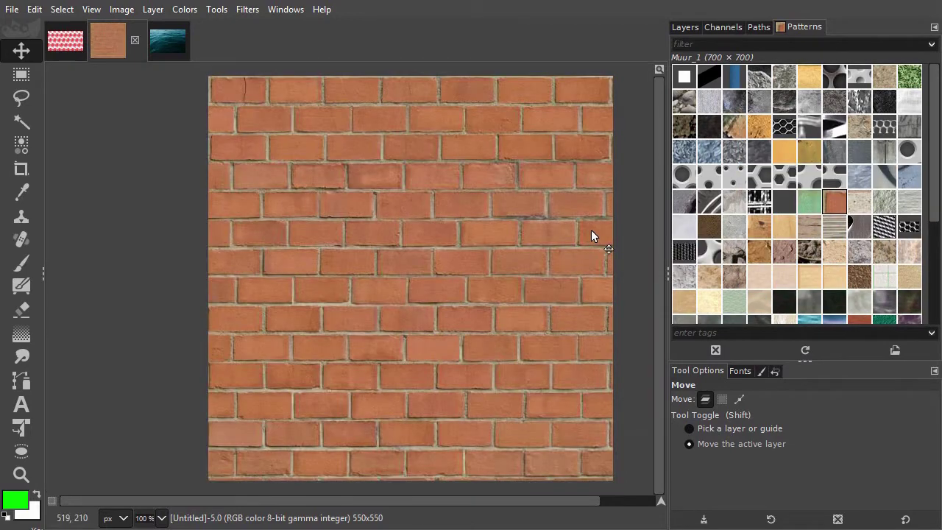
Try the paper and Papier_1 textures, fill with Strand_1 sand, and narrow the right-hand panels
{"action": "left_click", "coordinate": [910, 278]}
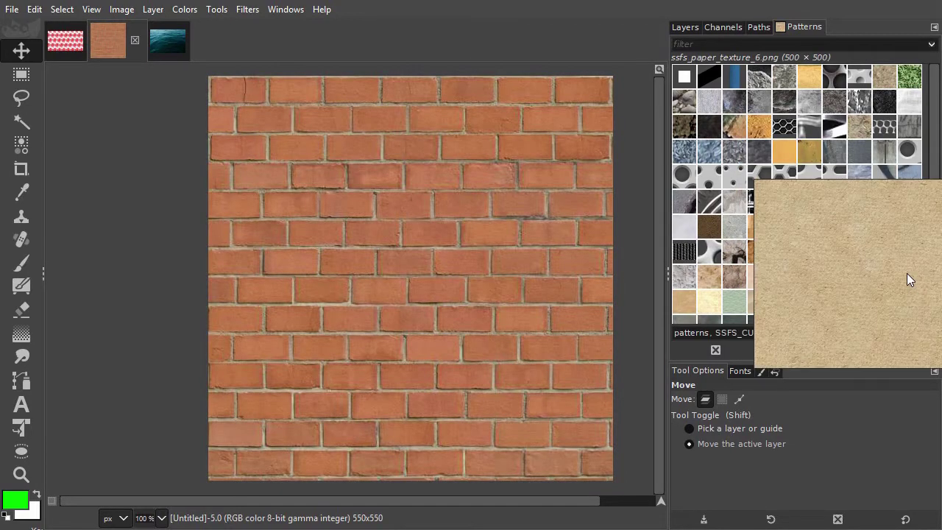
{"action": "left_click_drag", "start_coordinate": [906, 278], "coordinate": [590, 276]}
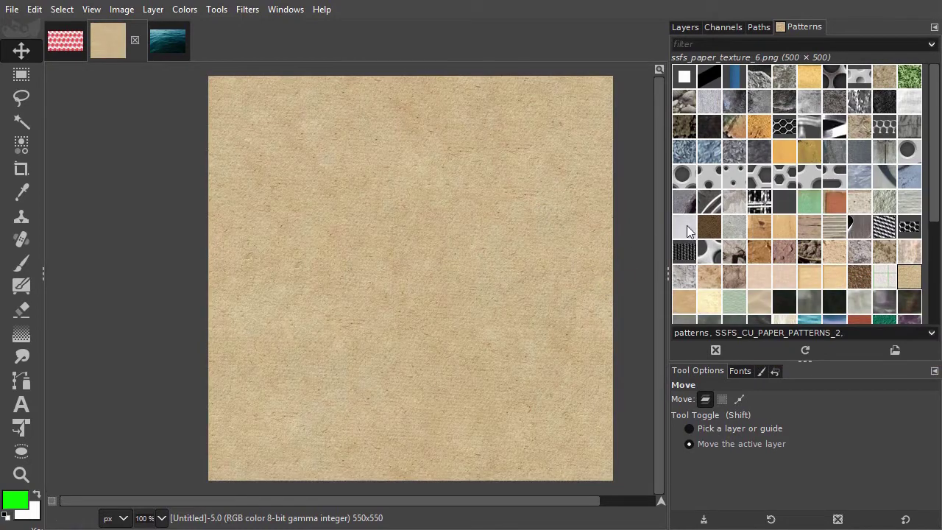
{"action": "left_click_drag", "start_coordinate": [685, 226], "coordinate": [592, 249]}
{"action": "left_click_drag", "start_coordinate": [759, 300], "coordinate": [600, 299]}
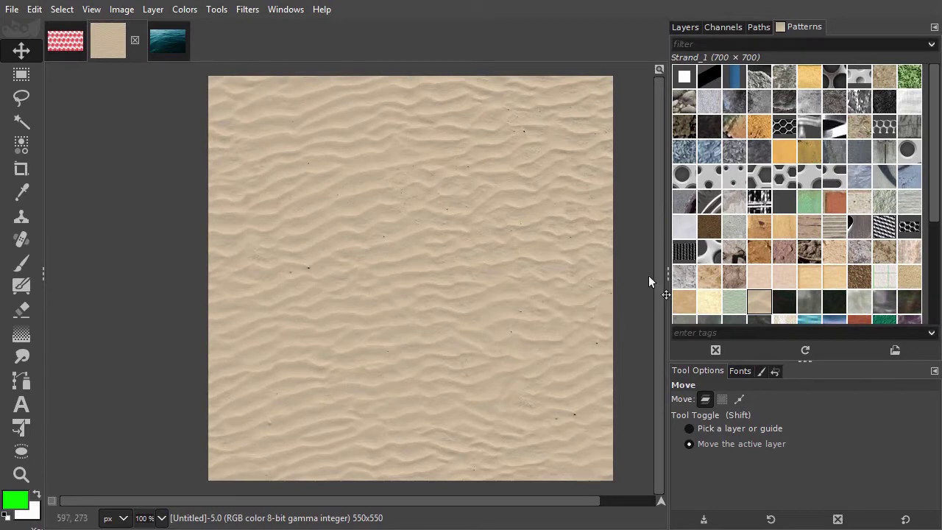
{"action": "left_click_drag", "start_coordinate": [666, 272], "coordinate": [792, 264]}
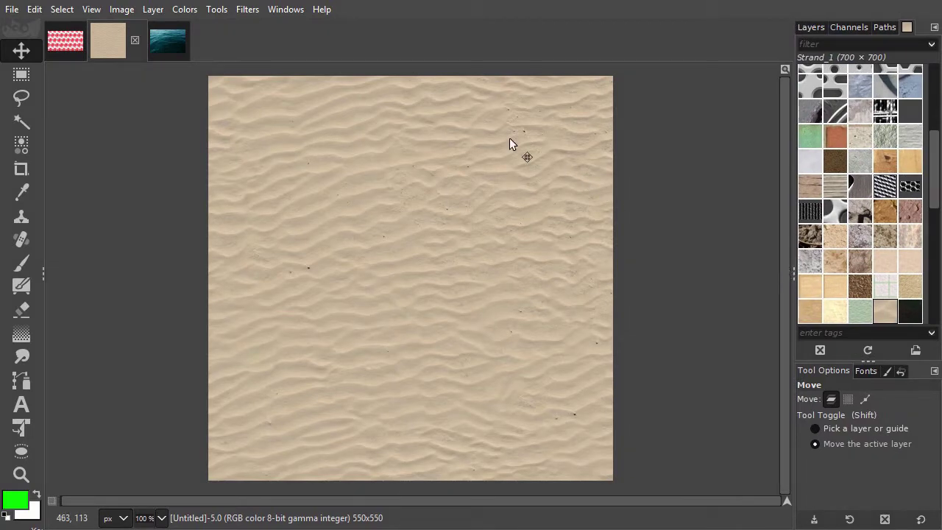
Mark a crop rectangle around a wide strip of light water in the Water photo's upper-left area
{"action": "left_click", "coordinate": [176, 42]}
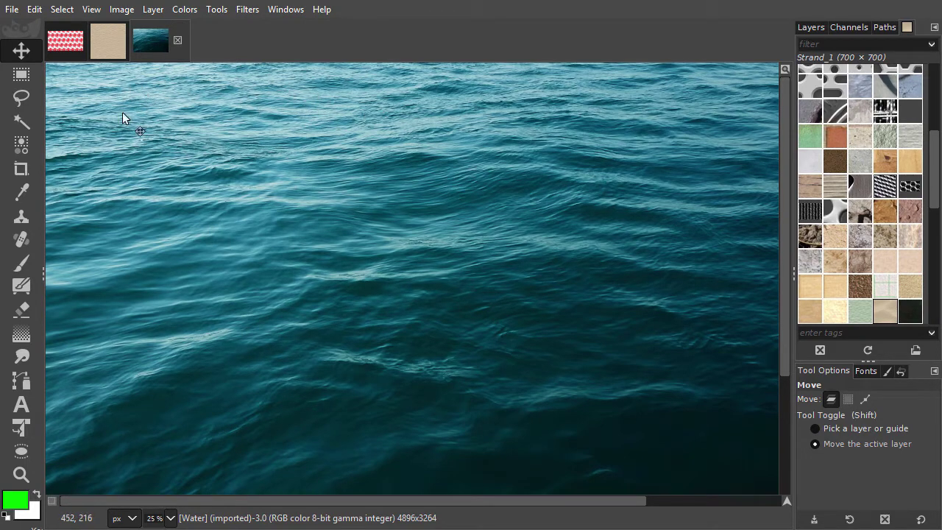
{"action": "left_click", "coordinate": [31, 166]}
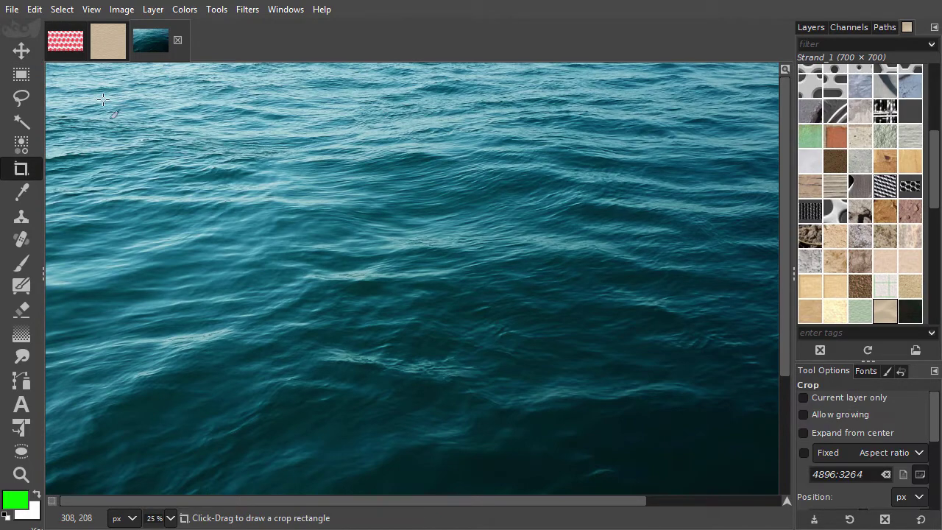
{"action": "left_click_drag", "start_coordinate": [110, 71], "coordinate": [328, 177]}
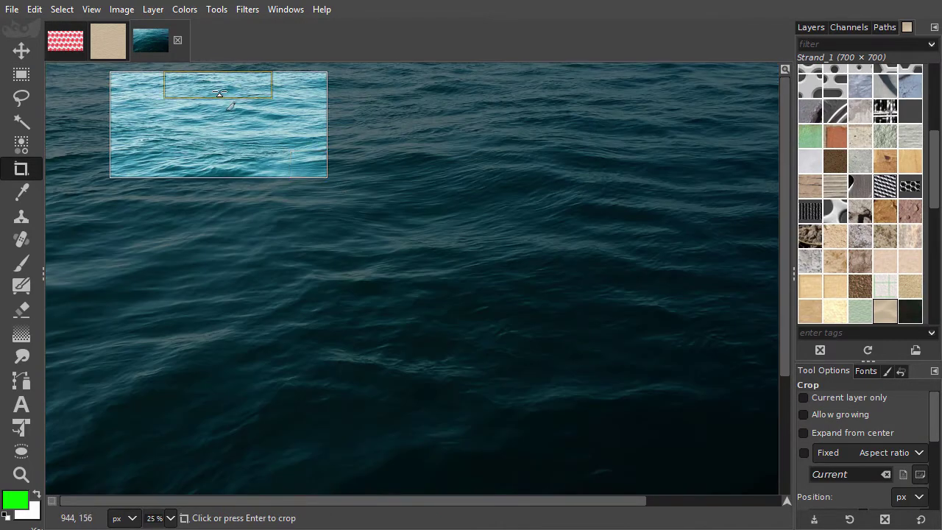
{"action": "left_click_drag", "start_coordinate": [220, 93], "coordinate": [221, 91]}
{"action": "left_click_drag", "start_coordinate": [126, 120], "coordinate": [108, 122]}
{"action": "left_click_drag", "start_coordinate": [260, 178], "coordinate": [261, 170]}
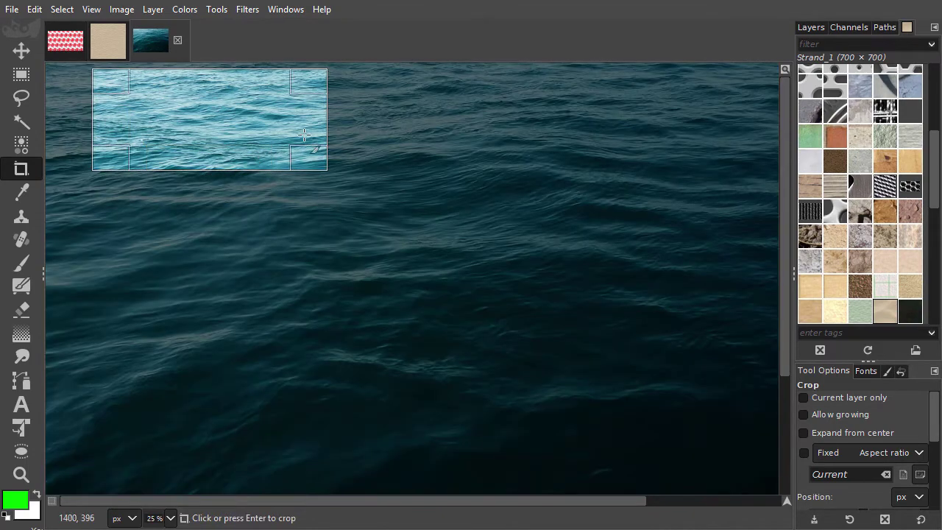
{"action": "left_click_drag", "start_coordinate": [309, 125], "coordinate": [294, 123]}
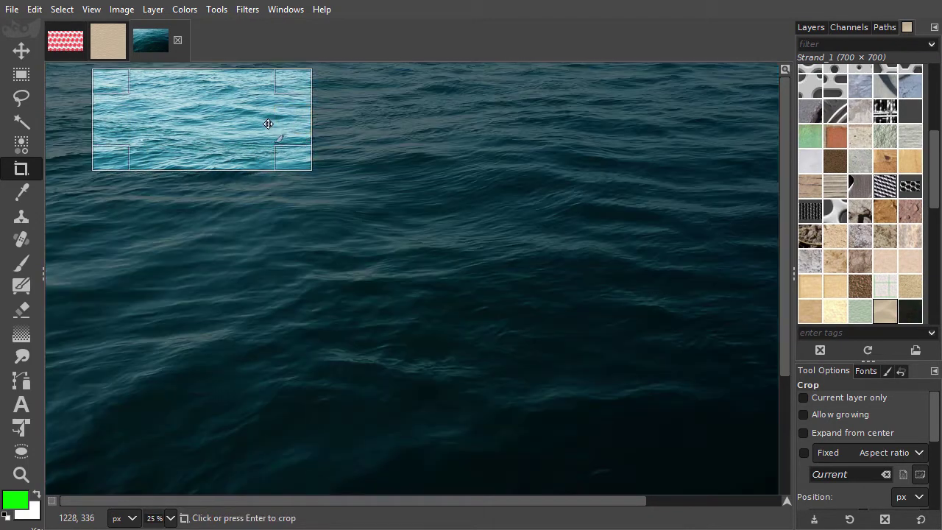
Apply the crop to a 1196×556 strip and run Filters > Map > Tile Seamless on it
{"action": "left_click", "coordinate": [231, 121]}
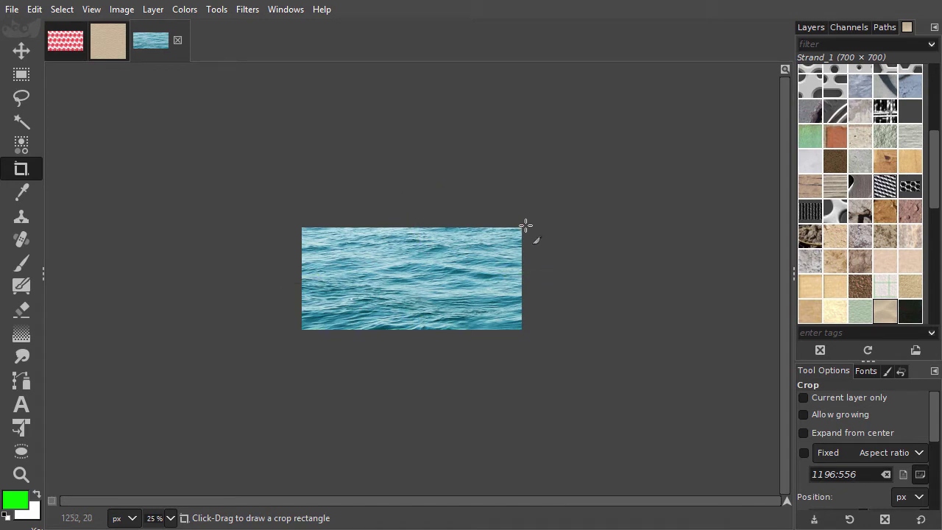
{"action": "left_click", "coordinate": [248, 10]}
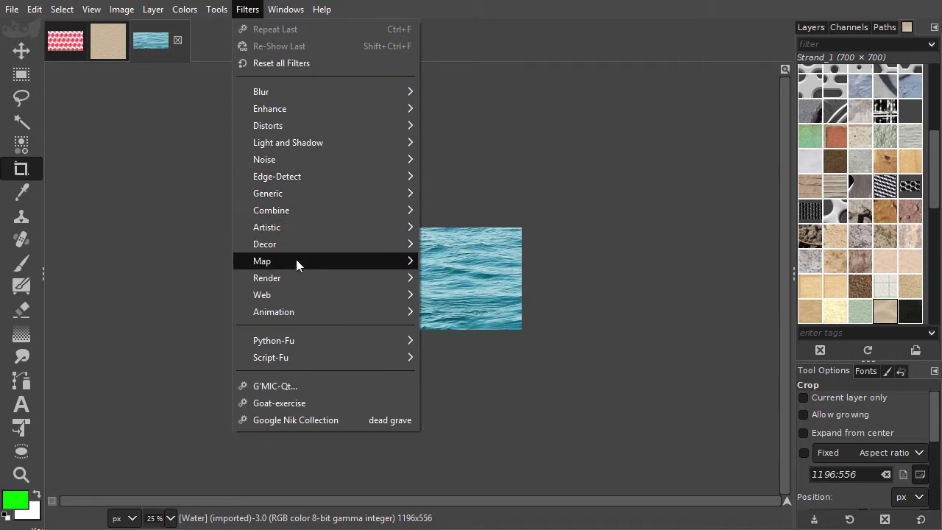
{"action": "mouse_move", "coordinate": [262, 261]}
{"action": "left_click", "coordinate": [497, 395]}
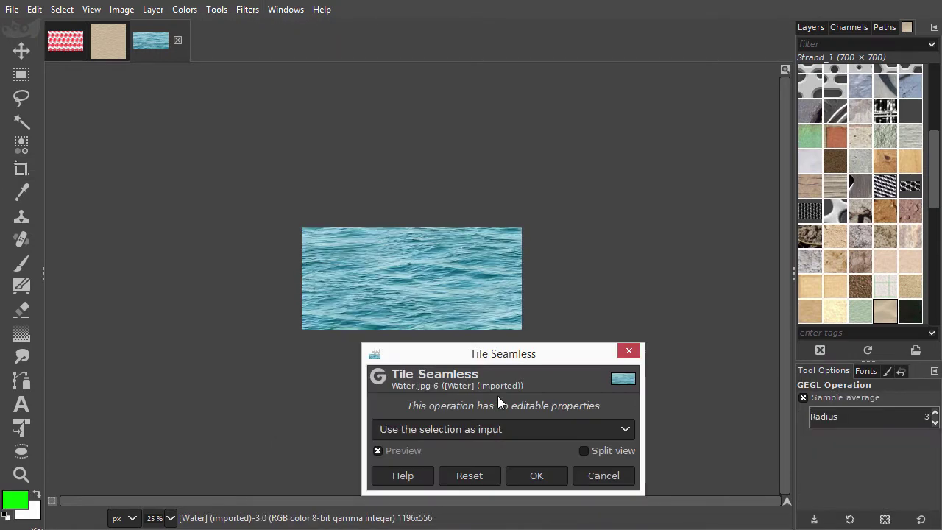
{"action": "left_click", "coordinate": [551, 475]}
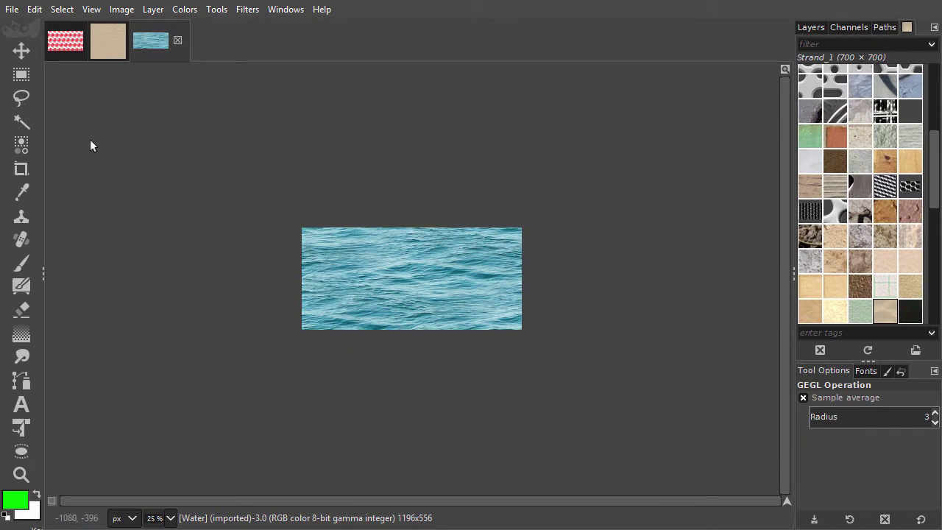
Start Export As and rename the exported file to water
{"action": "left_click", "coordinate": [13, 10]}
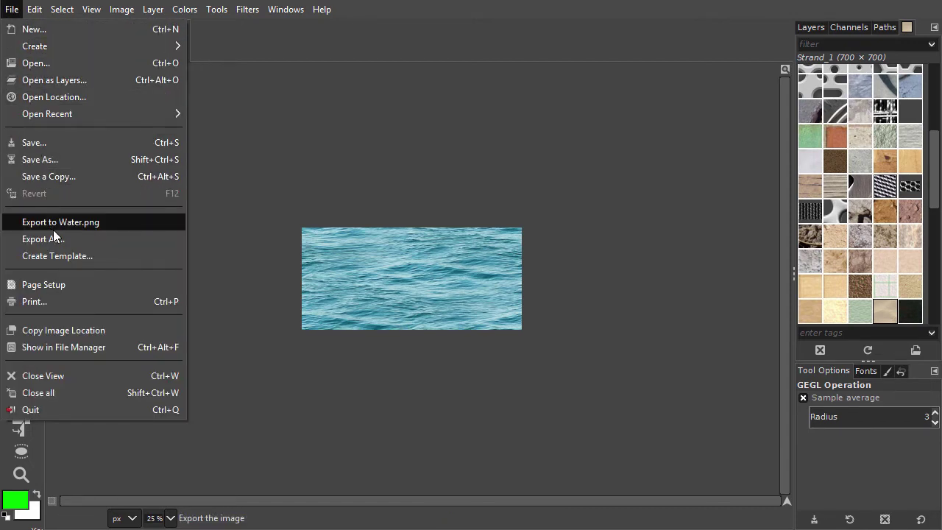
{"action": "left_click", "coordinate": [98, 240]}
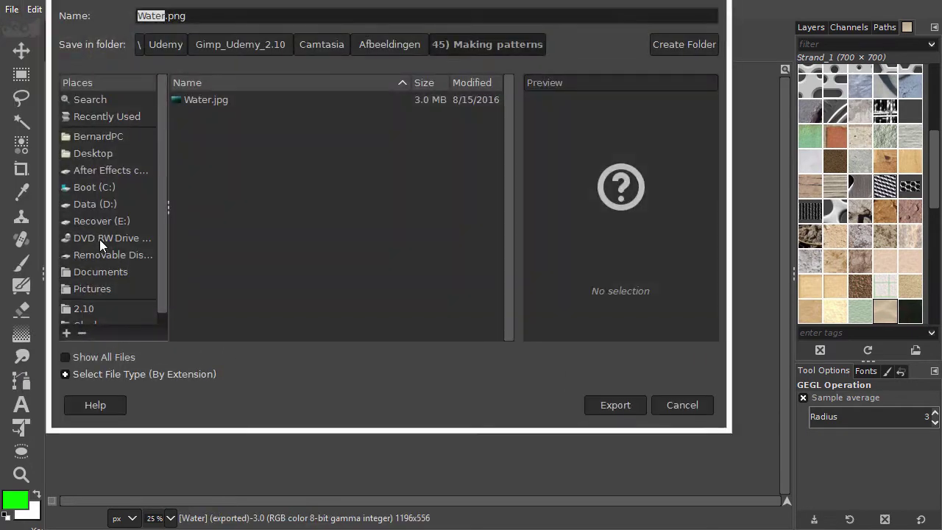
{"action": "type", "text": "wa"}
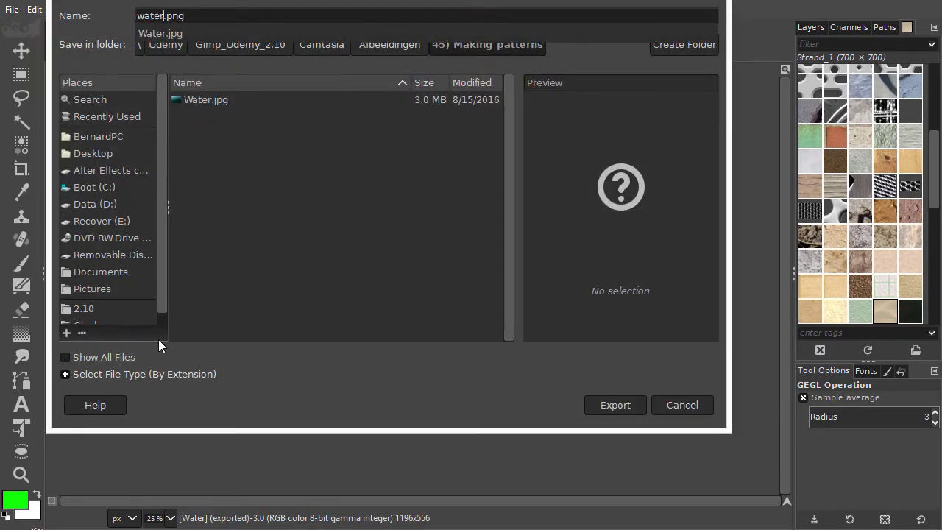
{"action": "left_click", "coordinate": [185, 375]}
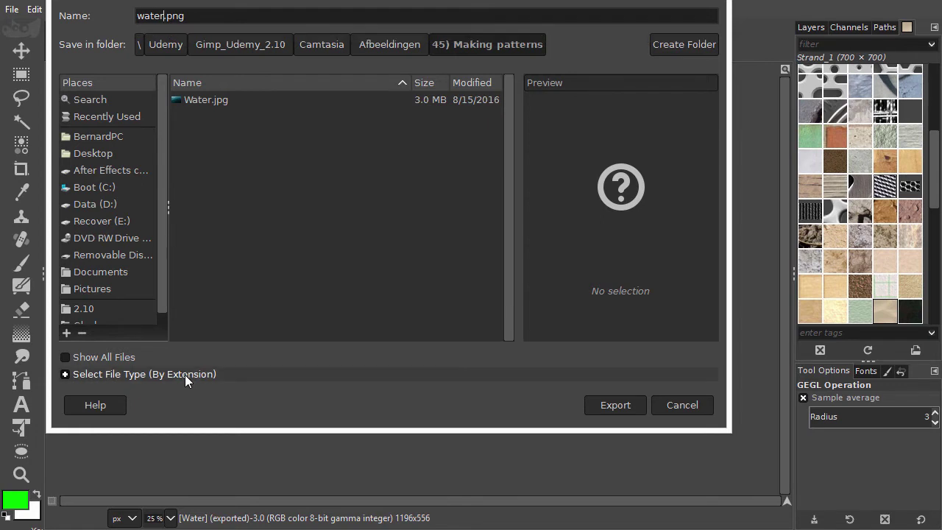
Choose GIMP pattern (.pat) as the export file type, making it water.pat
{"action": "left_click", "coordinate": [184, 375]}
{"action": "scroll", "coordinate": [185, 412], "scroll_direction": "down", "scroll_amount": 1}
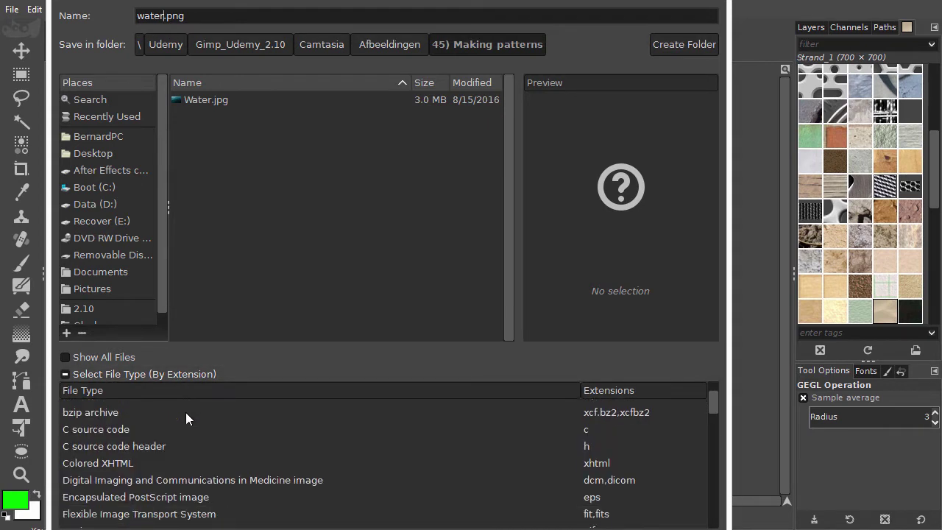
{"action": "scroll", "coordinate": [185, 412], "scroll_direction": "down", "scroll_amount": 2}
{"action": "scroll", "coordinate": [186, 412], "scroll_direction": "down", "scroll_amount": 1}
{"action": "scroll", "coordinate": [186, 412], "scroll_direction": "down", "scroll_amount": 1}
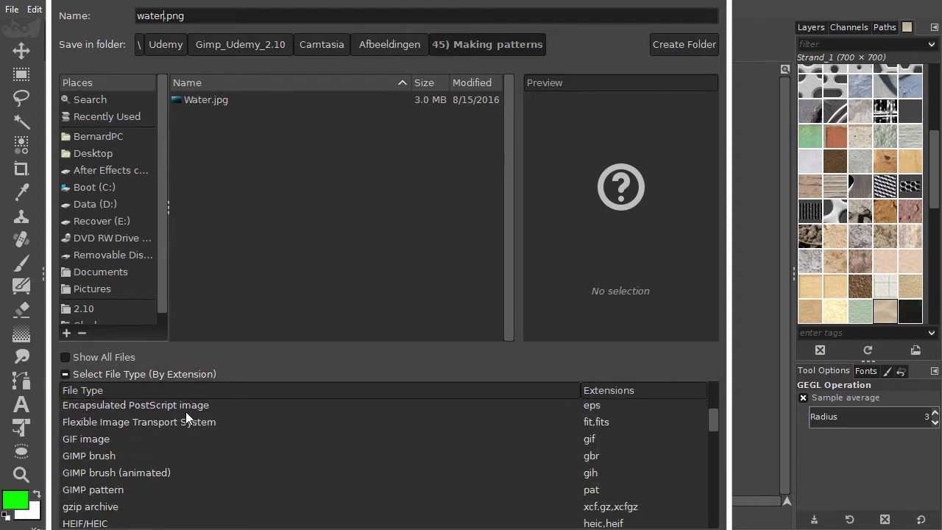
{"action": "scroll", "coordinate": [185, 411], "scroll_direction": "down", "scroll_amount": 1}
{"action": "left_click", "coordinate": [133, 471]}
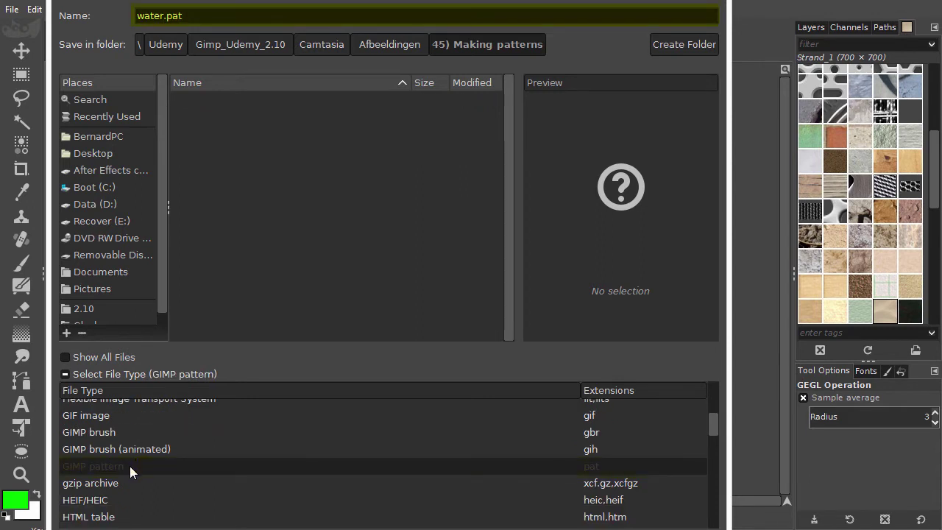
{"action": "left_click", "coordinate": [173, 16]}
Browse C: > Users > user > AppData > Roaming > GIMP > 2.10 and select the patterns folder
{"action": "left_click", "coordinate": [110, 189]}
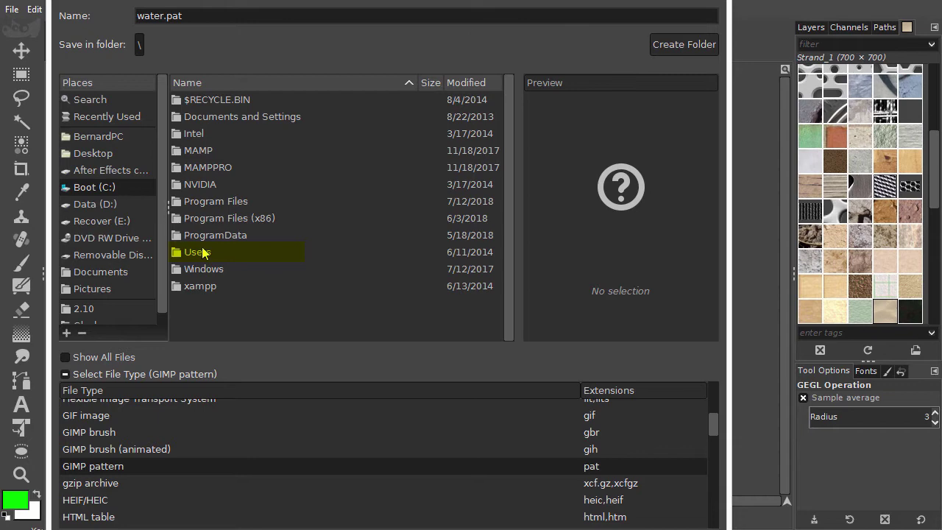
{"action": "double_click", "coordinate": [207, 252]}
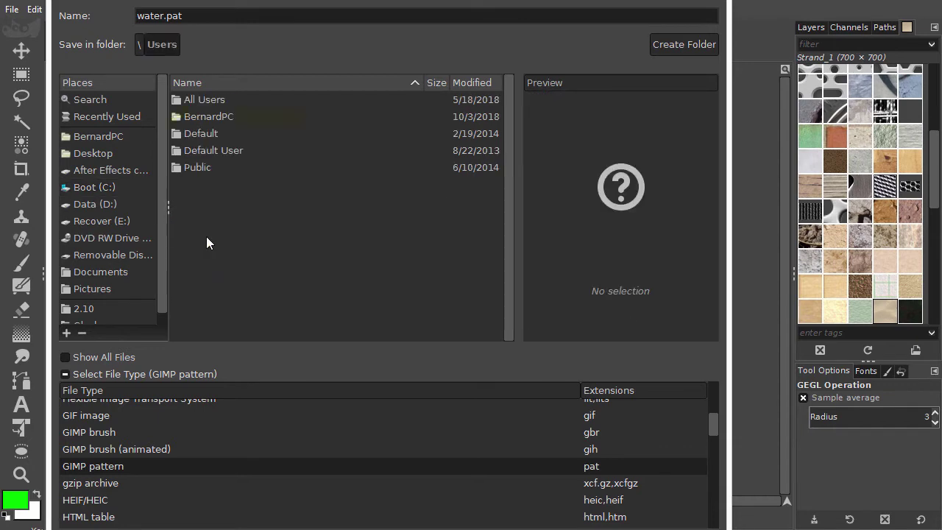
{"action": "double_click", "coordinate": [236, 122]}
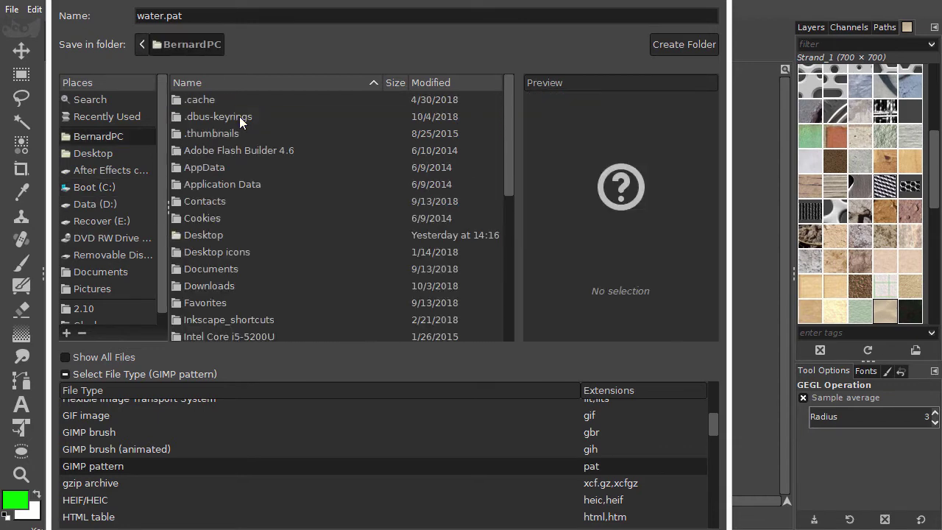
{"action": "double_click", "coordinate": [236, 168]}
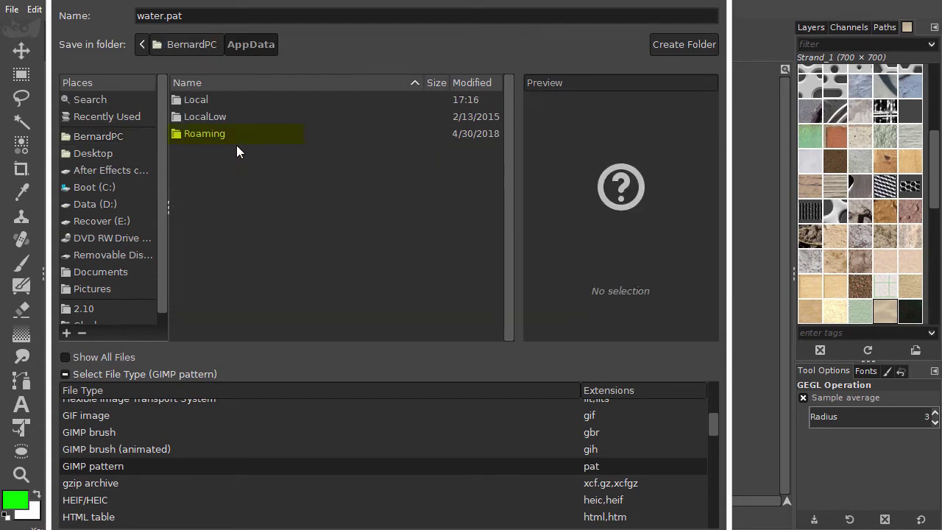
{"action": "double_click", "coordinate": [238, 136]}
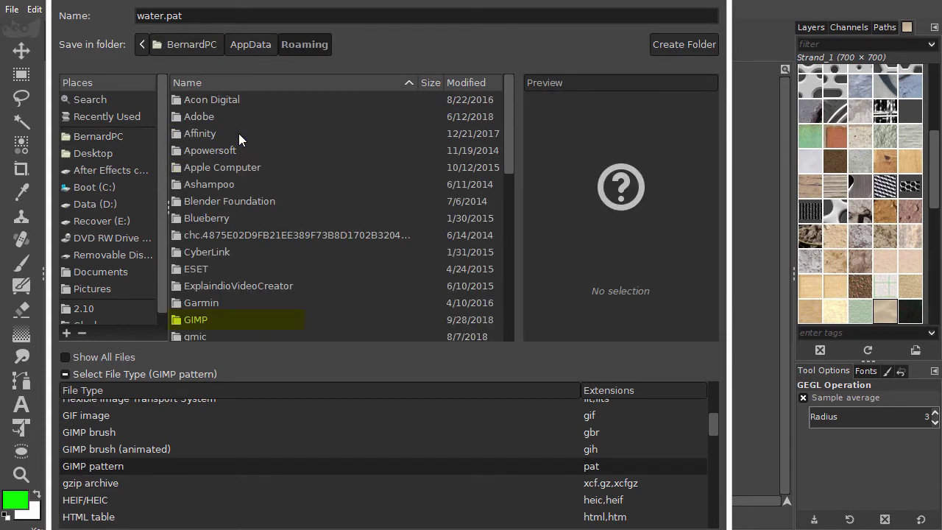
{"action": "double_click", "coordinate": [222, 320]}
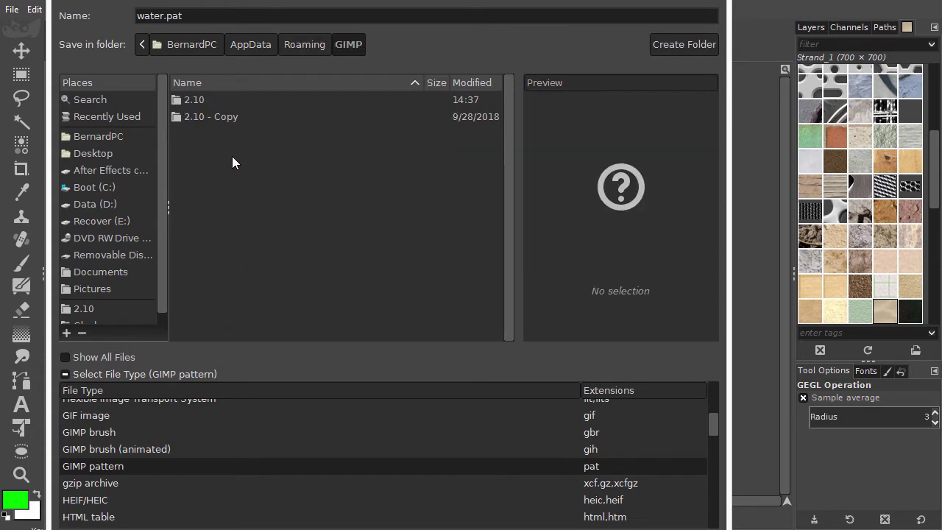
{"action": "double_click", "coordinate": [220, 99]}
{"action": "scroll", "coordinate": [220, 100], "scroll_direction": "down", "scroll_amount": 1}
{"action": "scroll", "coordinate": [220, 99], "scroll_direction": "down", "scroll_amount": 2}
{"action": "scroll", "coordinate": [220, 100], "scroll_direction": "down", "scroll_amount": 2}
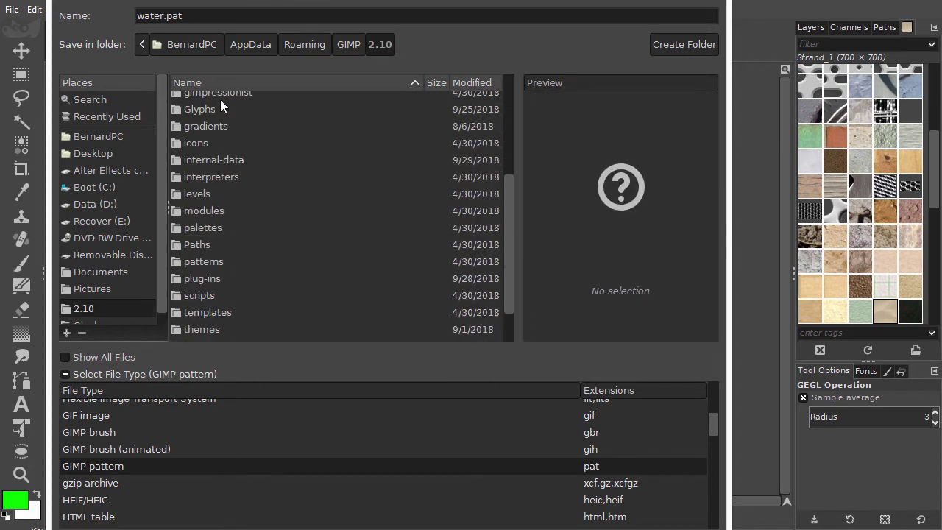
{"action": "scroll", "coordinate": [220, 100], "scroll_direction": "down", "scroll_amount": 1}
{"action": "left_click", "coordinate": [216, 228]}
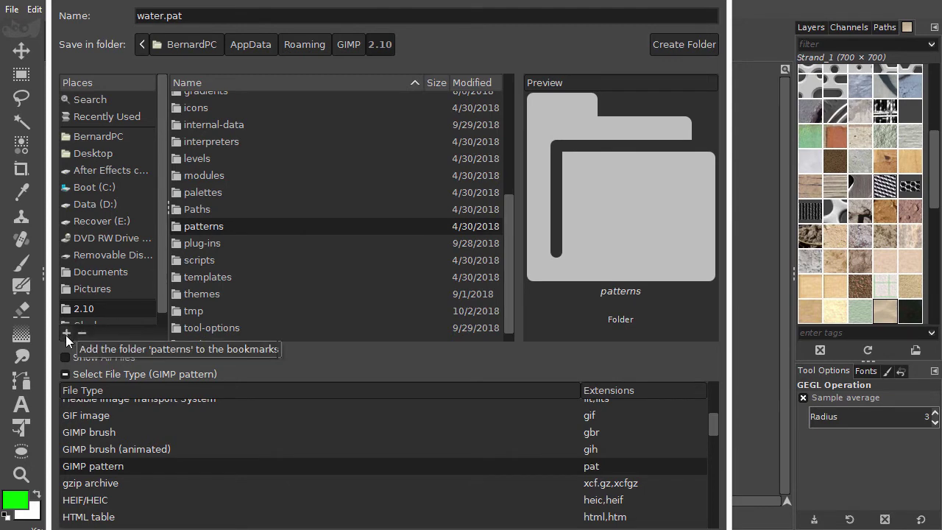
Export water.pat into the patterns folder with description 'water', then refresh the patterns list
{"action": "double_click", "coordinate": [179, 227]}
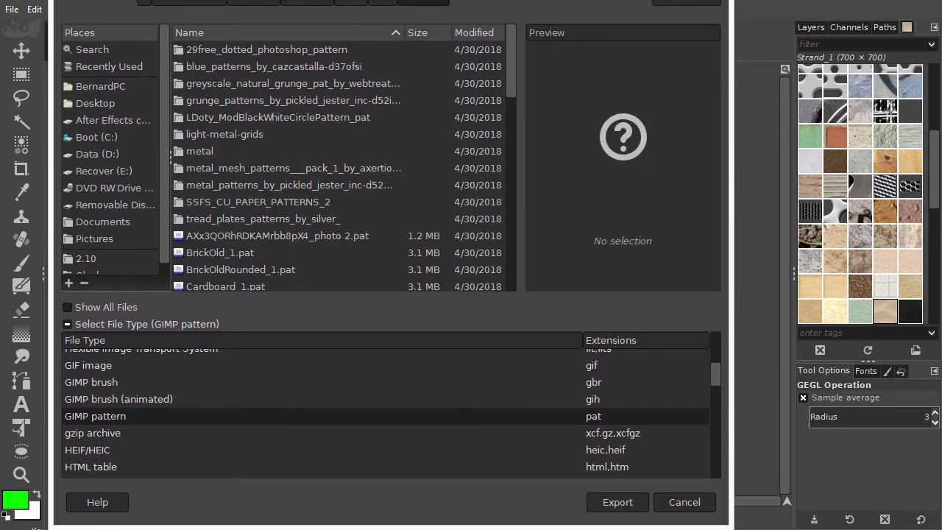
{"action": "left_click", "coordinate": [605, 504]}
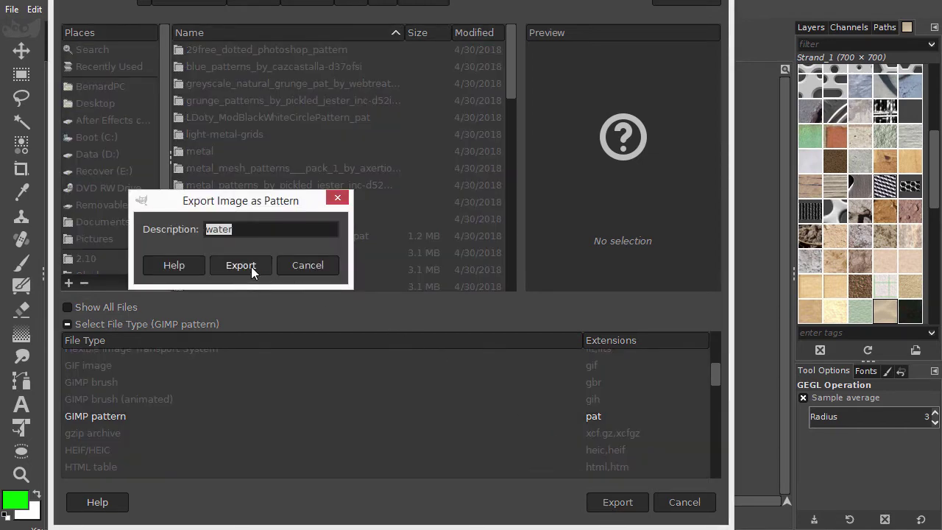
{"action": "left_click", "coordinate": [251, 267]}
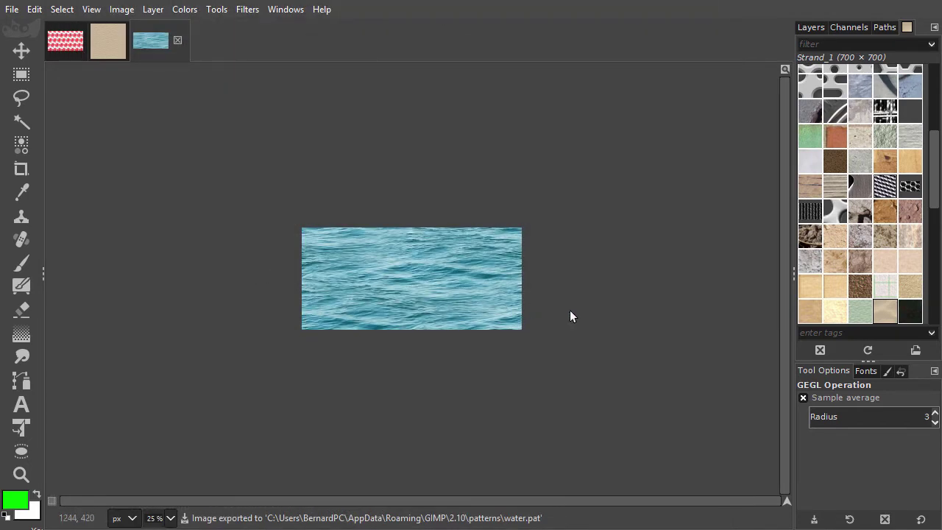
{"action": "left_click", "coordinate": [867, 351]}
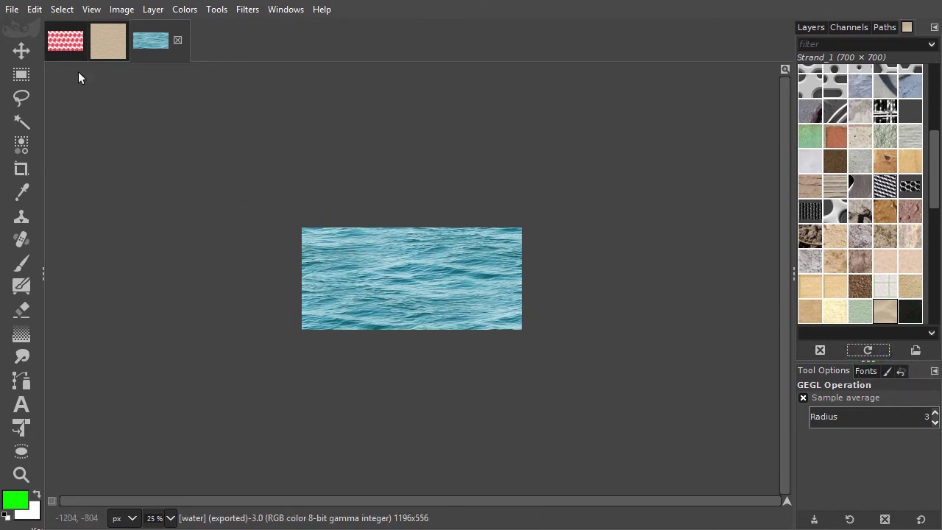
Fill the seamless_hearts image with the newly added water pattern
{"action": "left_click", "coordinate": [70, 44]}
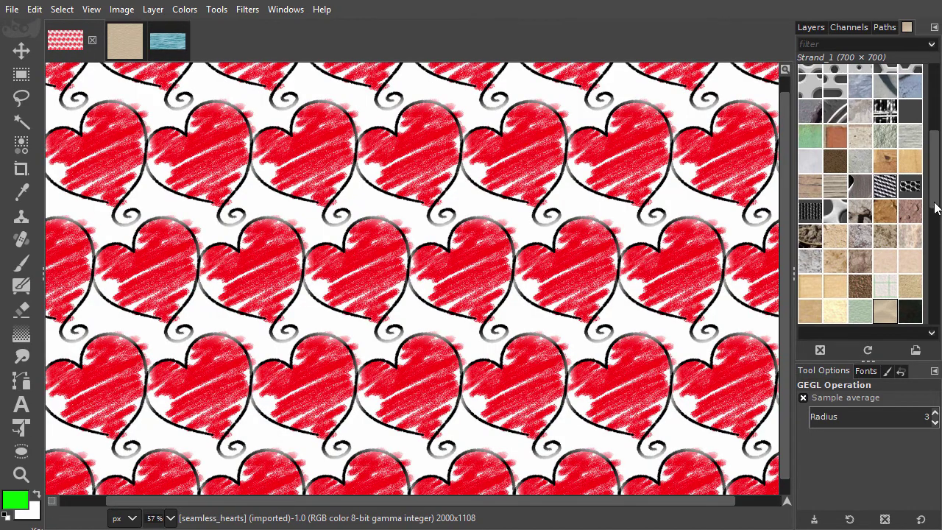
{"action": "left_click_drag", "start_coordinate": [930, 206], "coordinate": [929, 255]}
{"action": "left_click", "coordinate": [815, 229]}
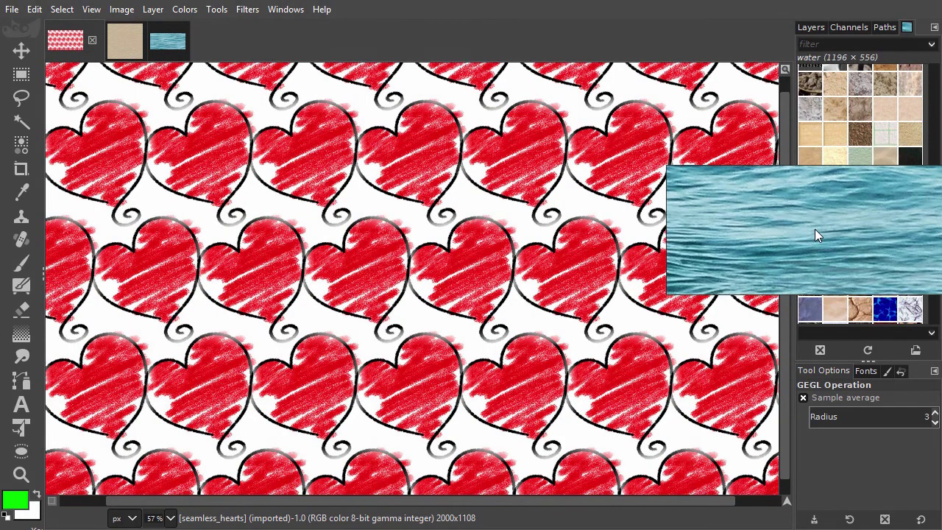
{"action": "left_click_drag", "start_coordinate": [814, 229], "coordinate": [728, 230]}
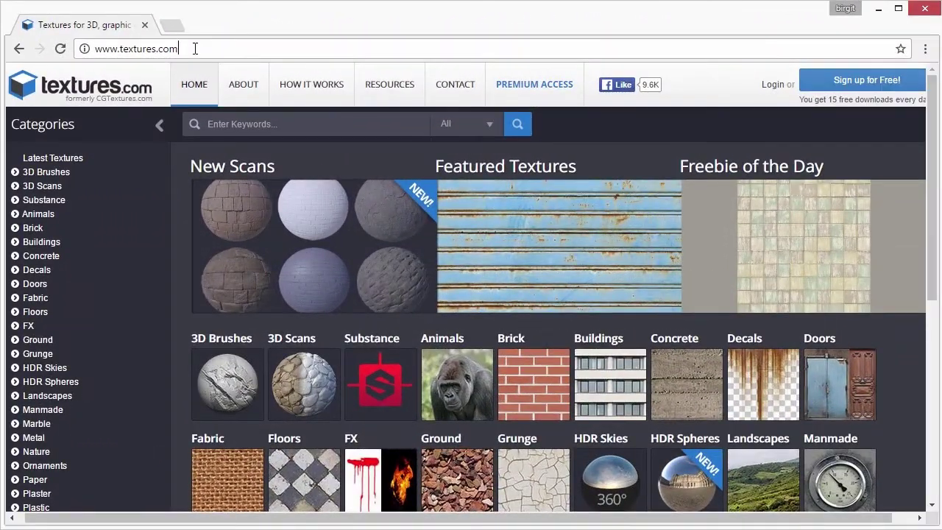
{"action": "left_click_drag", "start_coordinate": [195, 48], "coordinate": [90, 49]}
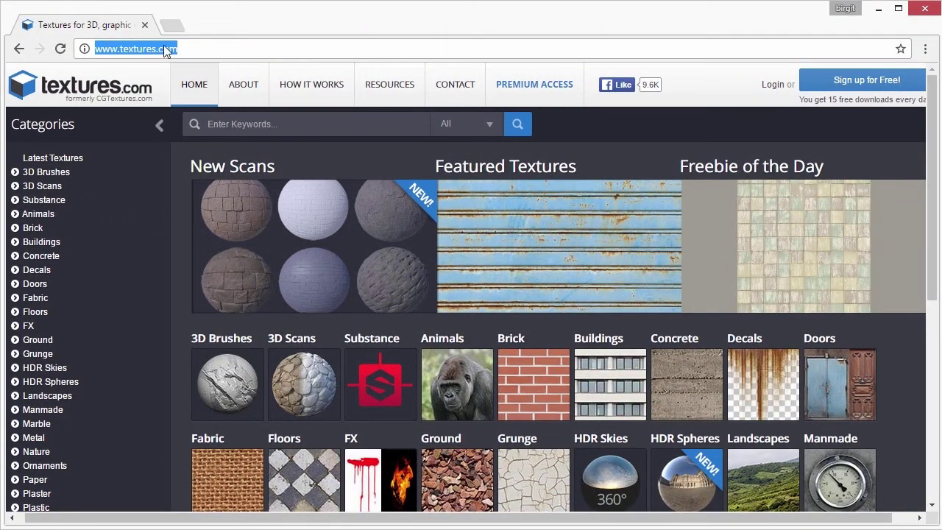
{"action": "left_click", "coordinate": [196, 45]}
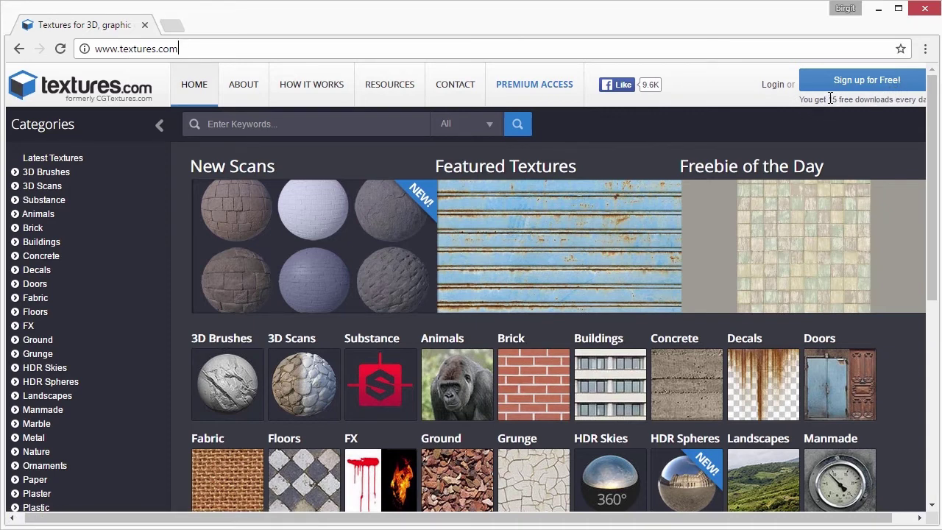
{"action": "mouse_move", "coordinate": [828, 98]}
{"action": "left_mouse_down"}
{"action": "mouse_move", "coordinate": [893, 98]}
{"action": "mouse_move", "coordinate": [829, 98]}
{"action": "left_mouse_up"}
Search Textures.com for "grass" using the grass suggestion, listing 849 results
{"action": "type", "text": "grass"}
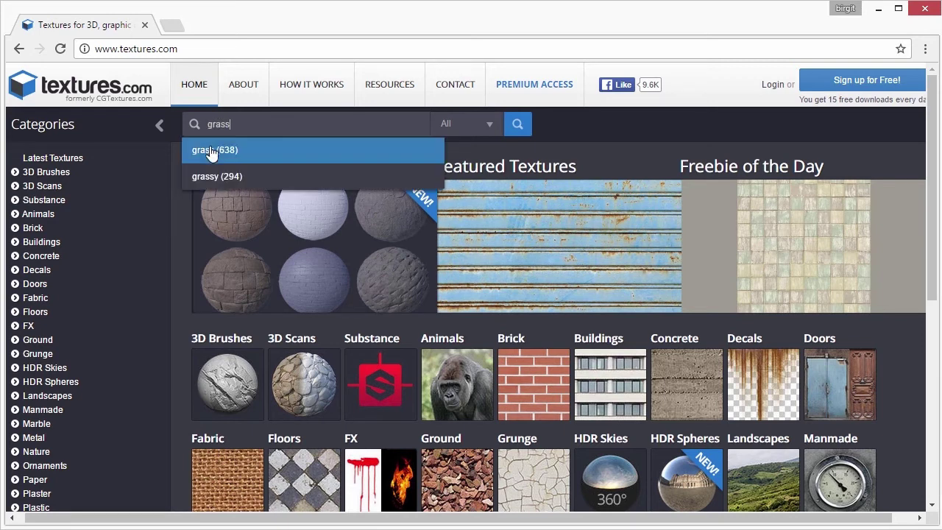
{"action": "left_click", "coordinate": [215, 151]}
{"action": "left_click", "coordinate": [517, 125]}
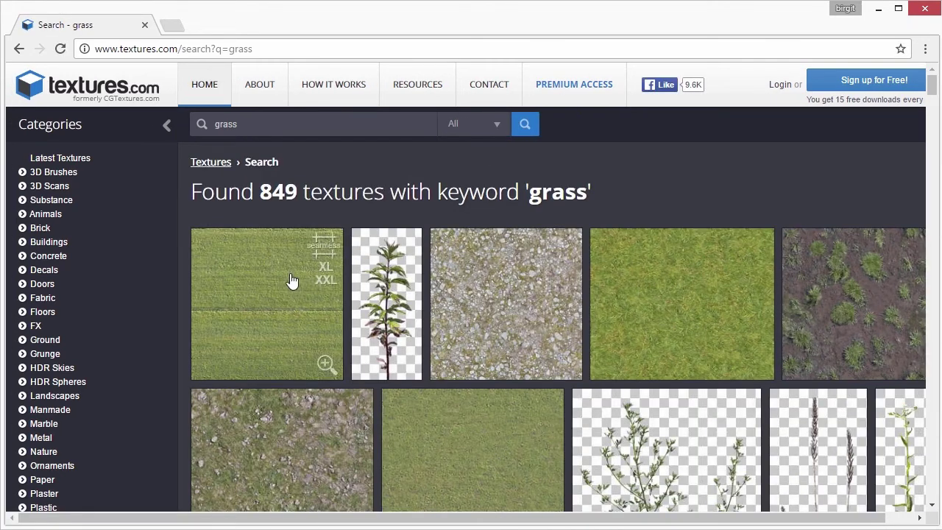
{"action": "mouse_move", "coordinate": [266, 303]}
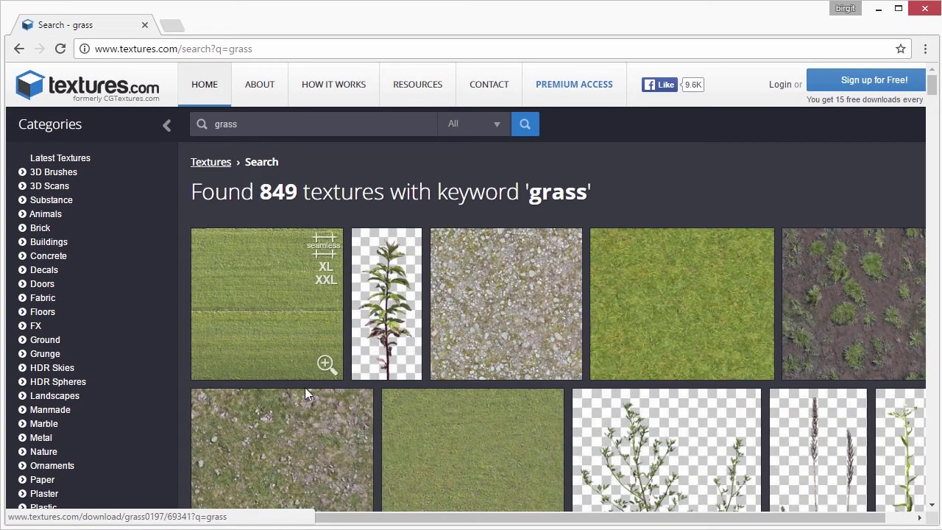
Open the Grass0202 page, highlight "Seamless" and scroll to its download sizes
{"action": "left_click", "coordinate": [503, 419]}
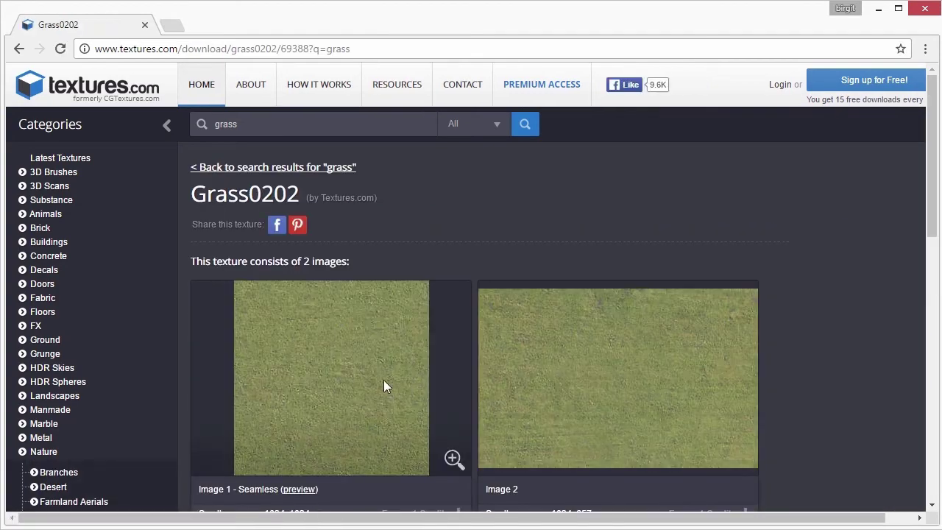
{"action": "double_click", "coordinate": [265, 489]}
{"action": "left_click", "coordinate": [264, 491]}
{"action": "scroll", "coordinate": [276, 496], "scroll_direction": "down", "scroll_amount": 1}
{"action": "scroll", "coordinate": [309, 471], "scroll_direction": "down", "scroll_amount": 1}
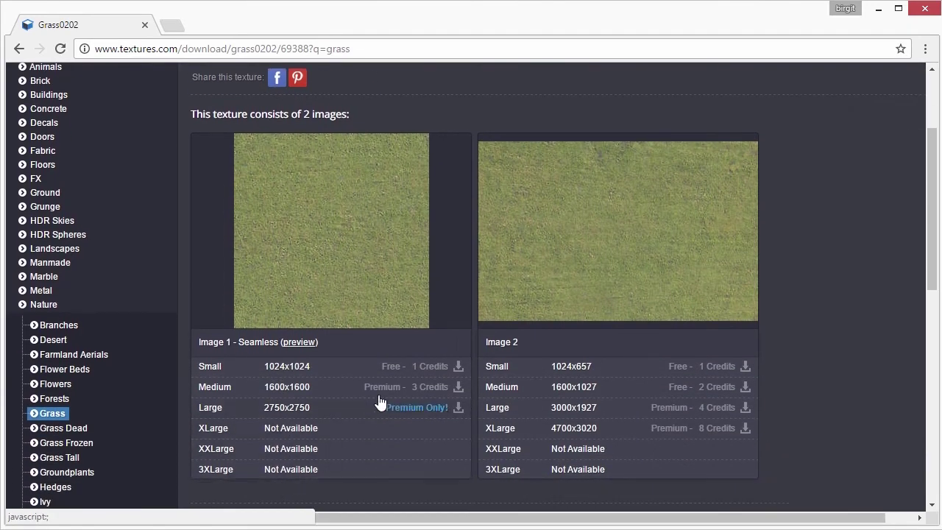